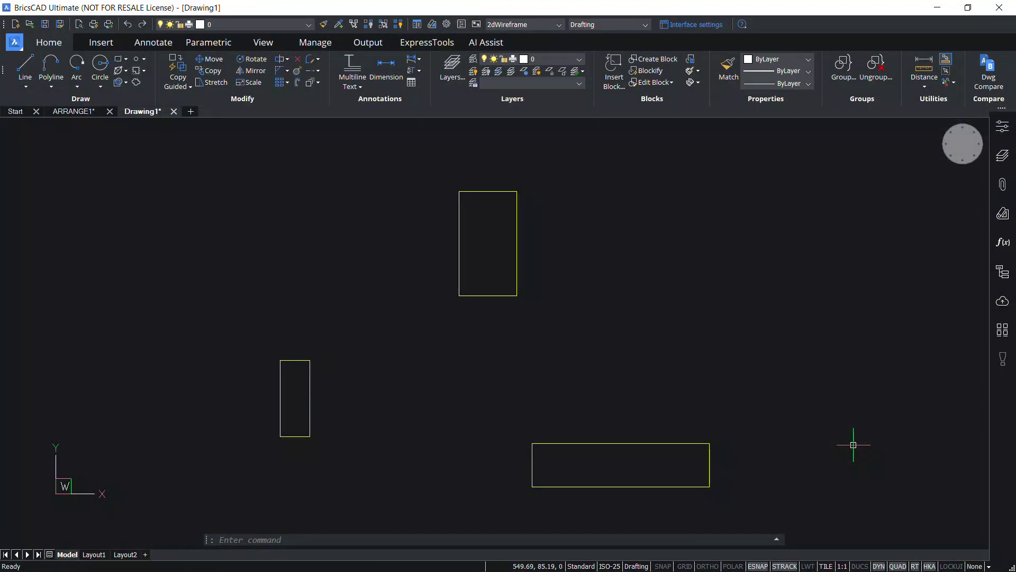
Start Arrange from the BricsCAD tool palette and window-select all three rectangles
{"action": "left_click", "coordinate": [1004, 333]}
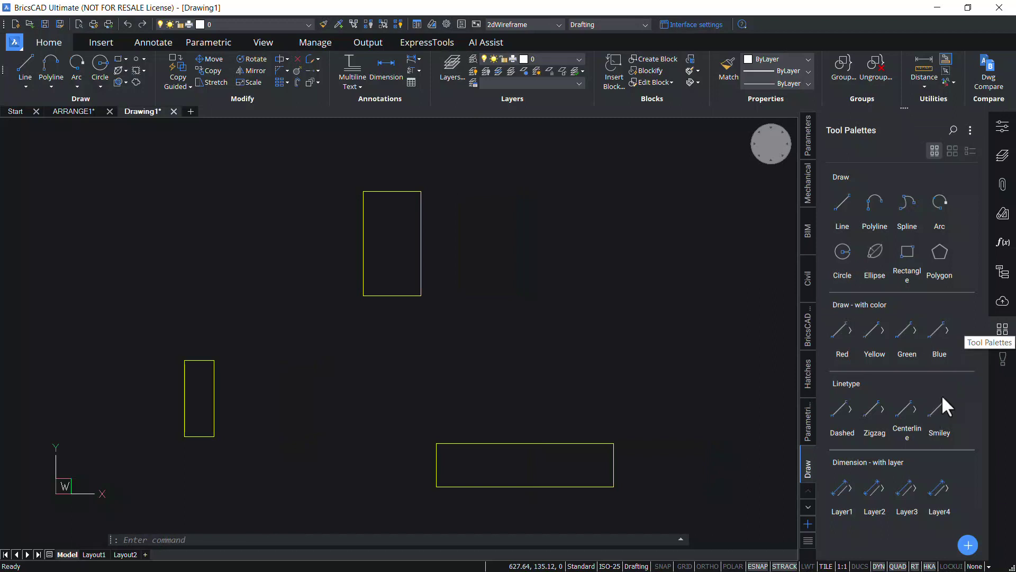
{"action": "left_click", "coordinate": [805, 324]}
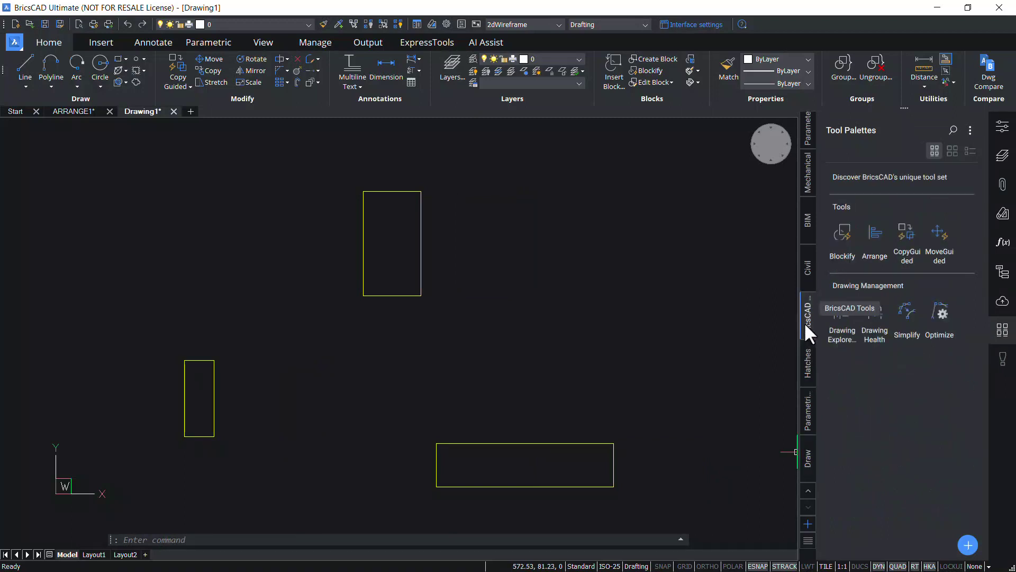
{"action": "left_click", "coordinate": [874, 234]}
{"action": "left_click", "coordinate": [494, 467]}
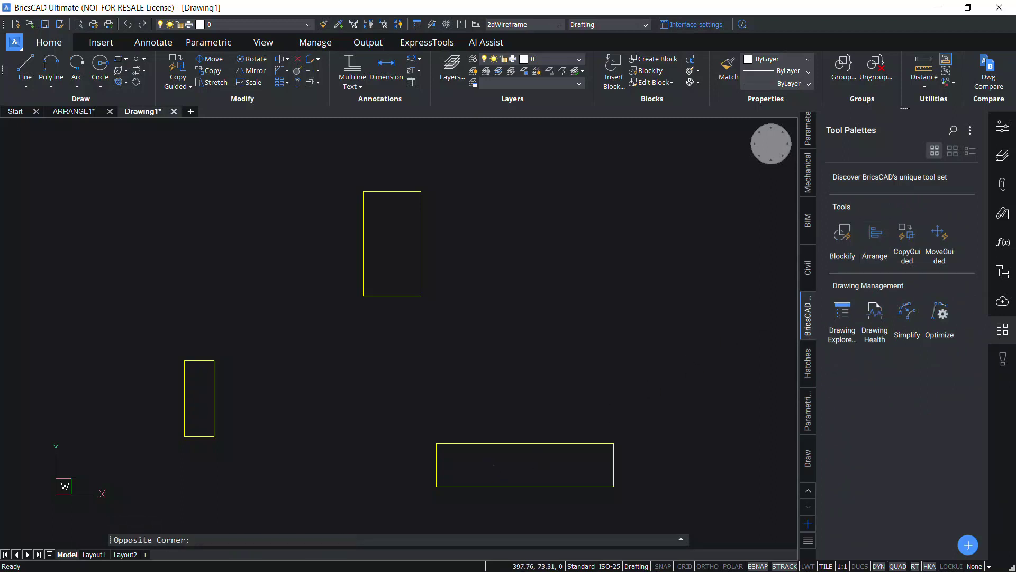
{"action": "left_click", "coordinate": [191, 271]}
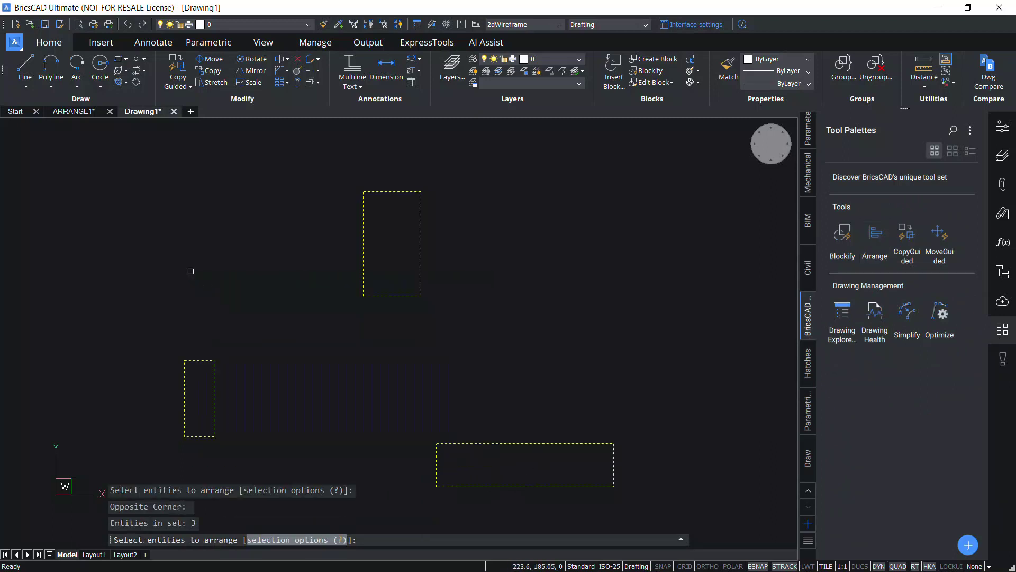
{"action": "key", "text": "Return"}
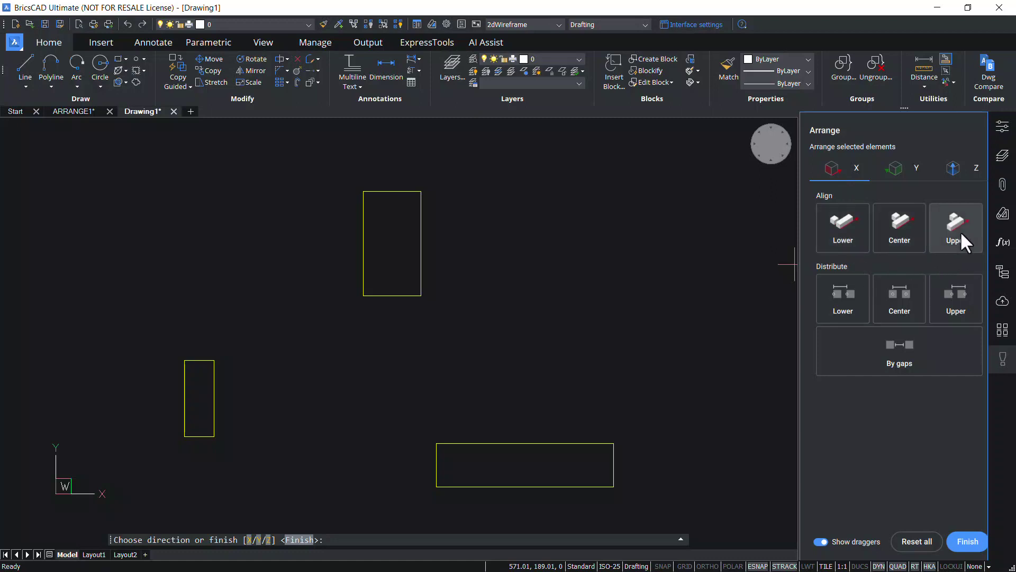
{"action": "left_click", "coordinate": [841, 232]}
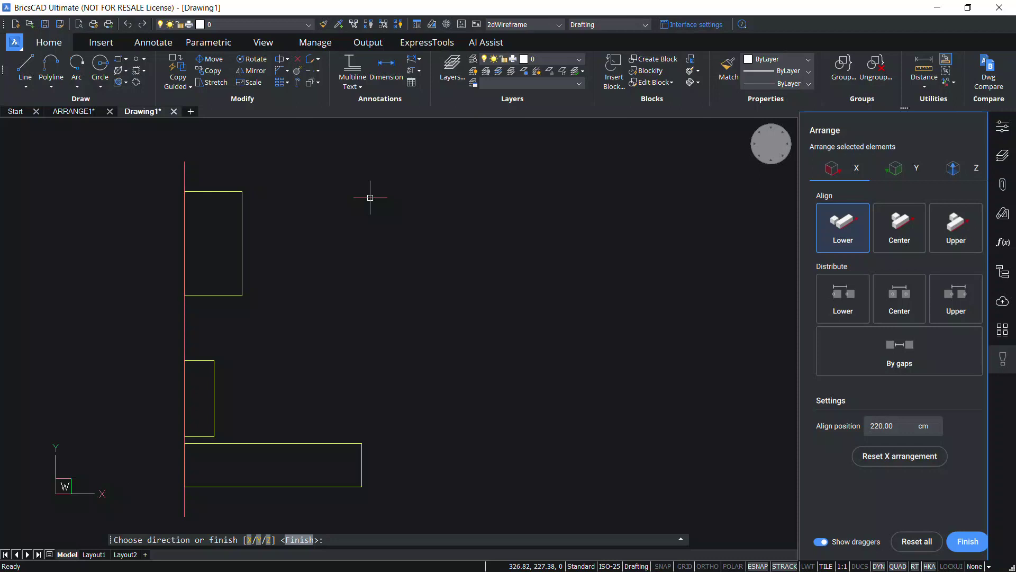
{"action": "left_click", "coordinate": [960, 228]}
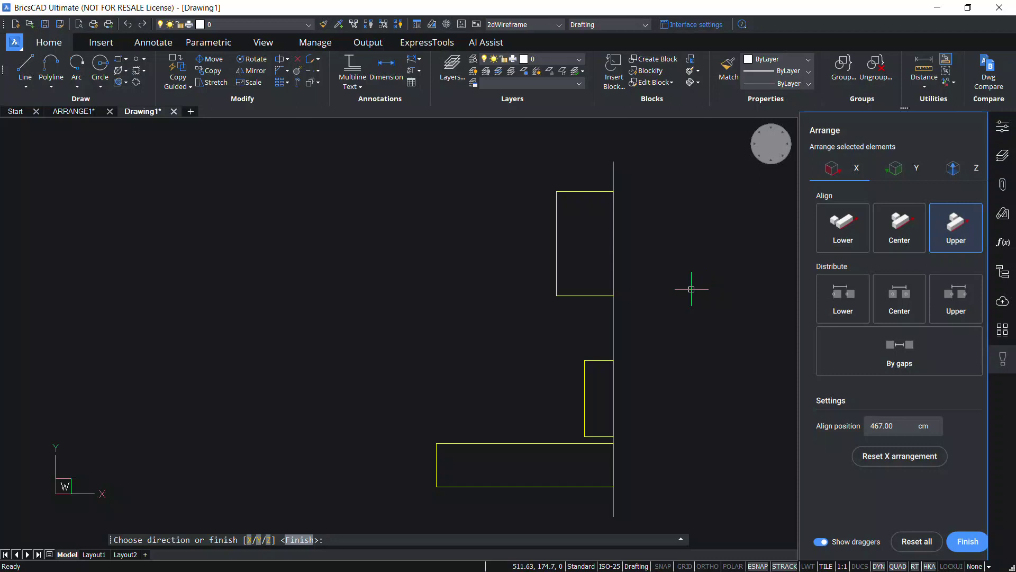
{"action": "left_click", "coordinate": [896, 236]}
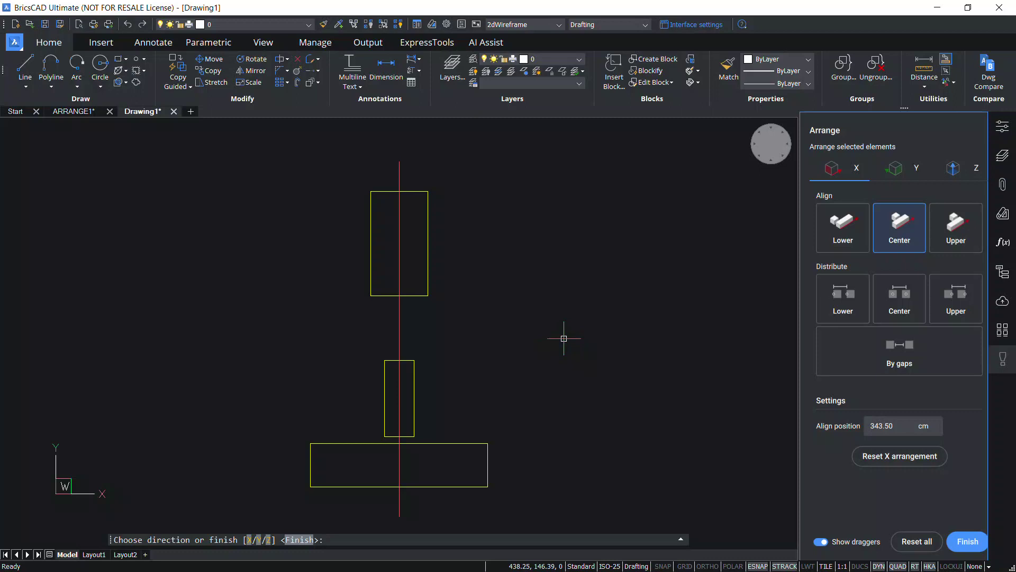
{"action": "left_click", "coordinate": [890, 456]}
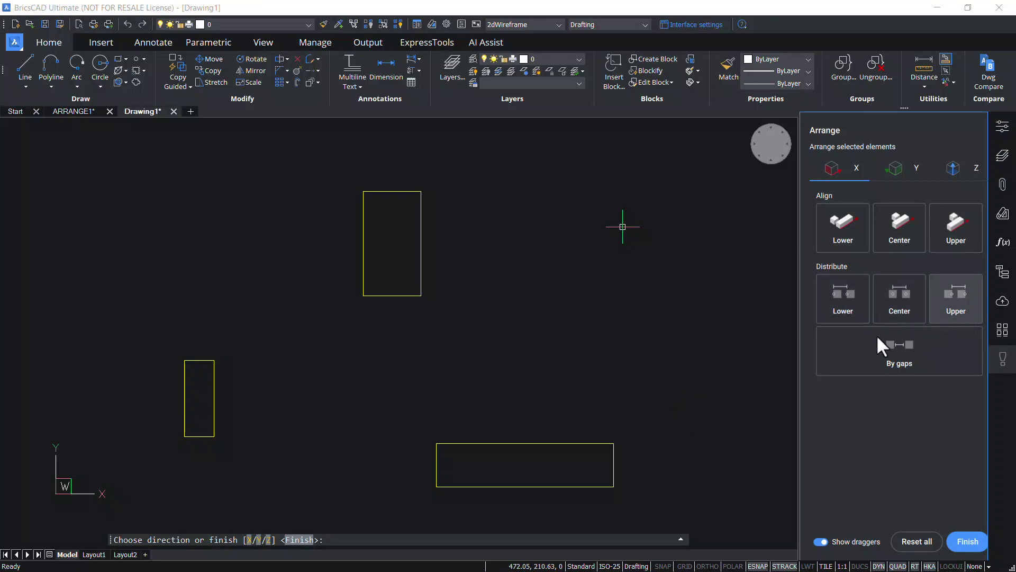
{"action": "left_click", "coordinate": [847, 299]}
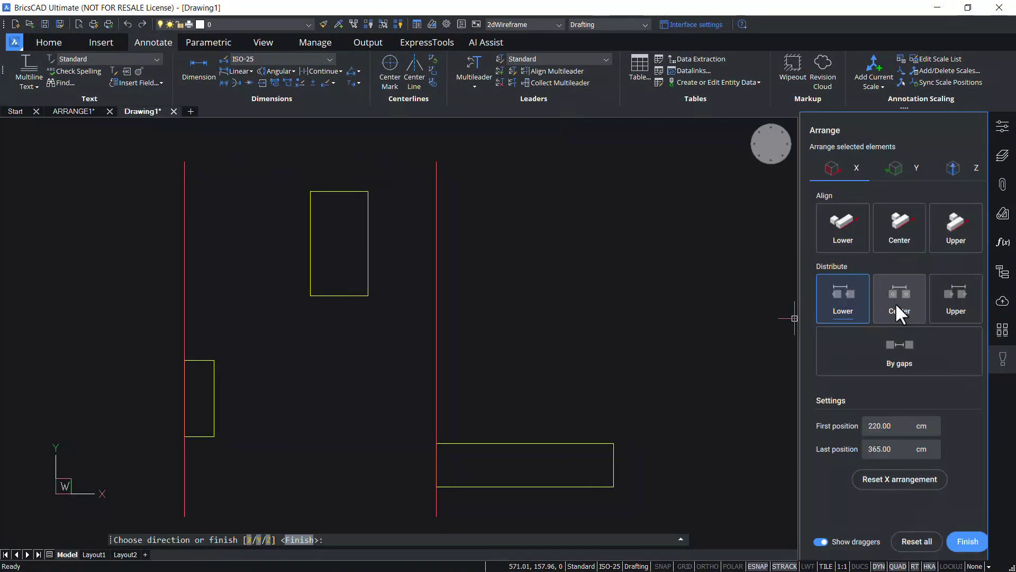
{"action": "left_click", "coordinate": [896, 305]}
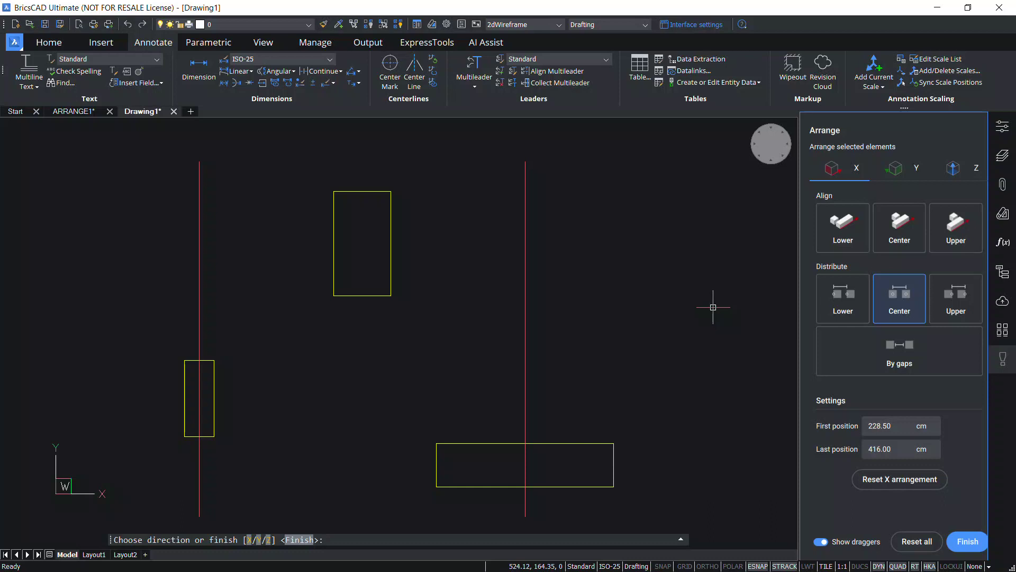
{"action": "key", "text": "Return"}
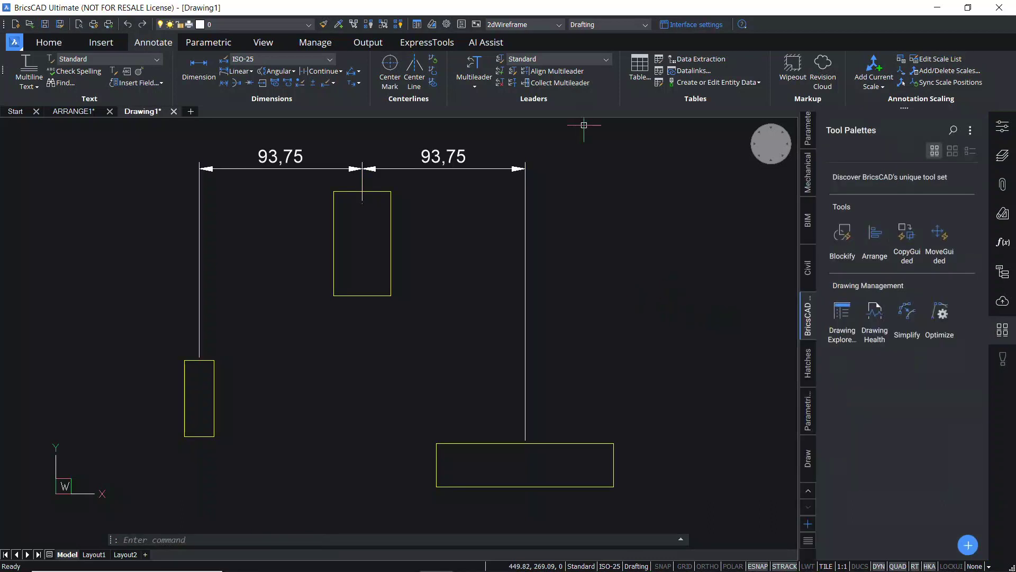
{"action": "key", "text": "Return"}
{"action": "left_click", "coordinate": [950, 300]}
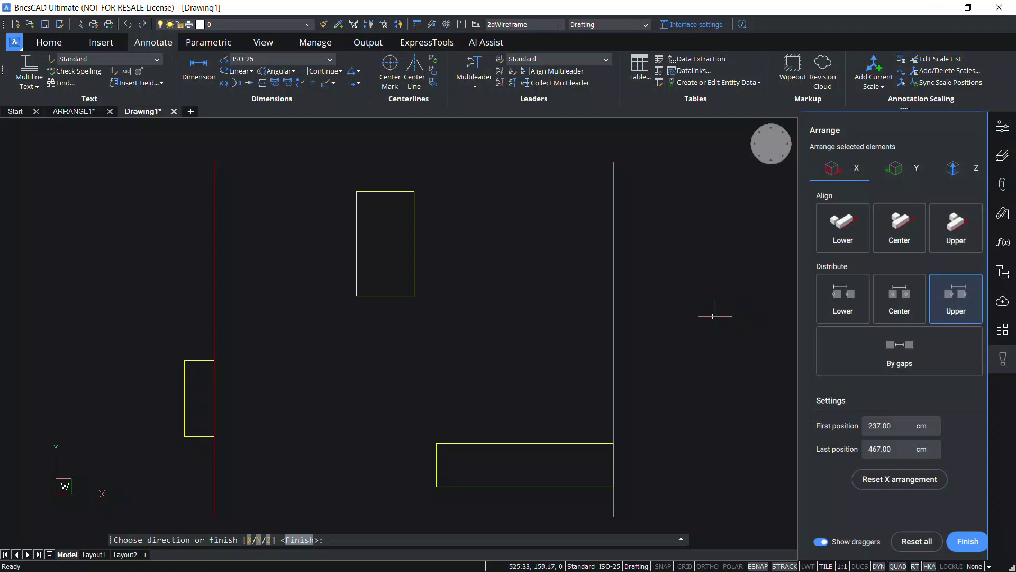
{"action": "key", "text": "Return"}
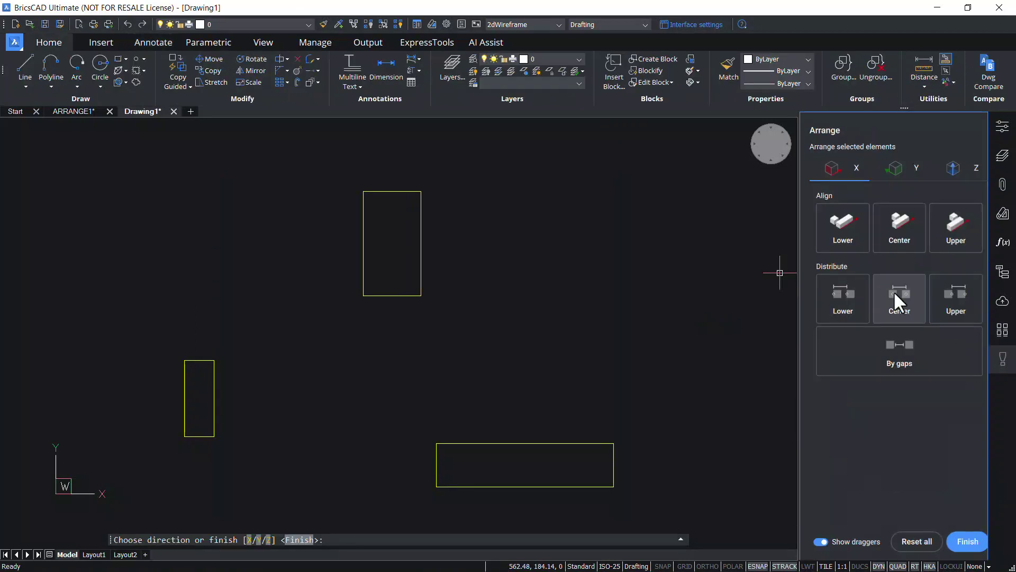
Align the rectangles along Y by lower, upper, then center edges, and reset Y positions
{"action": "left_click", "coordinate": [908, 171]}
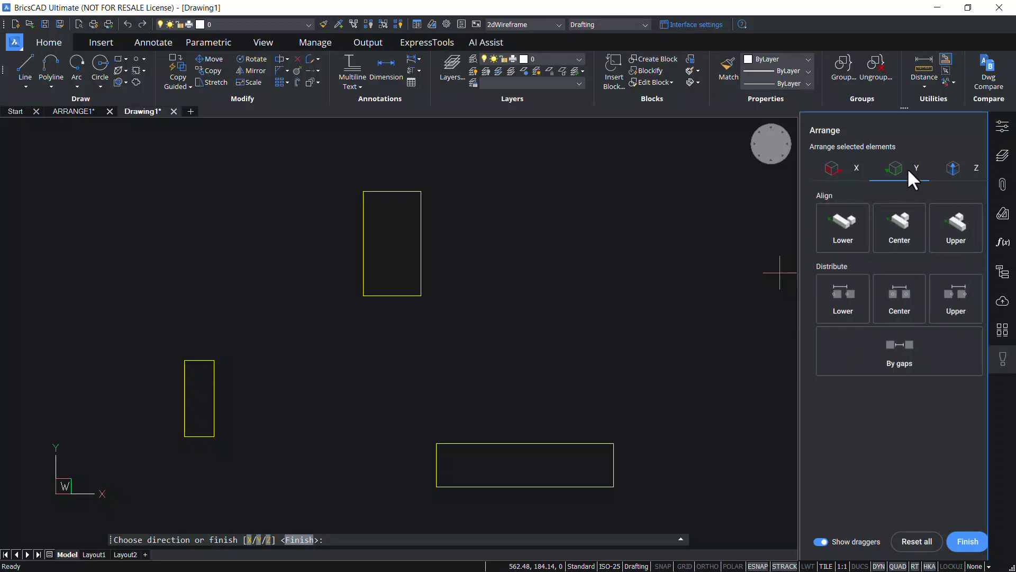
{"action": "left_click", "coordinate": [842, 241]}
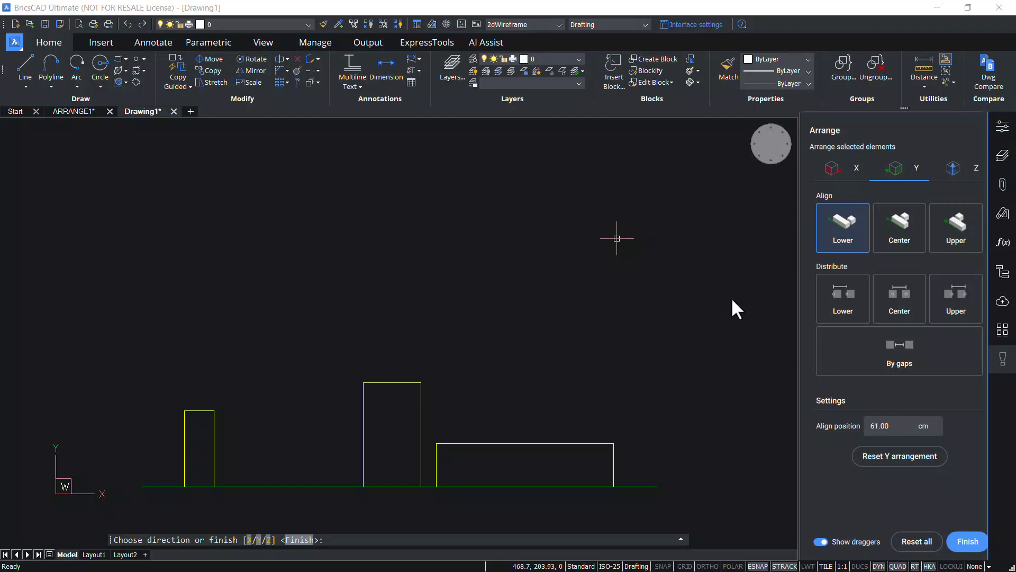
{"action": "left_click", "coordinate": [958, 239]}
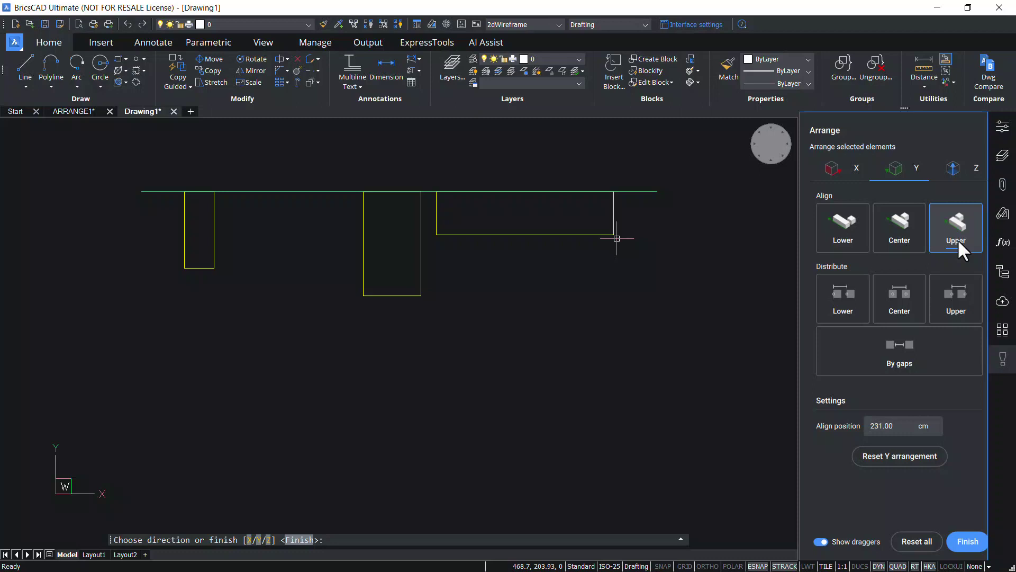
{"action": "left_click", "coordinate": [910, 238]}
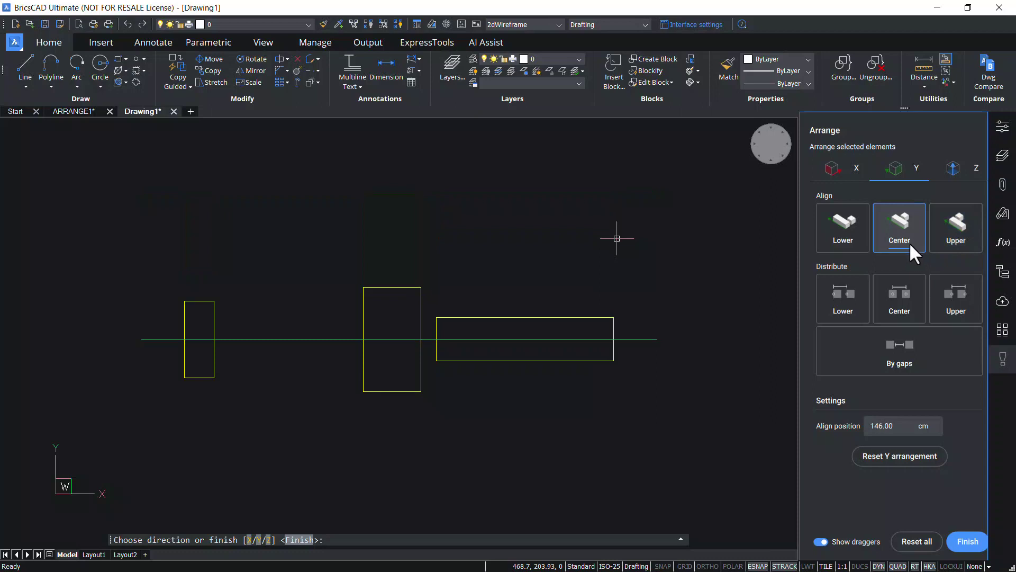
{"action": "left_click", "coordinate": [911, 461]}
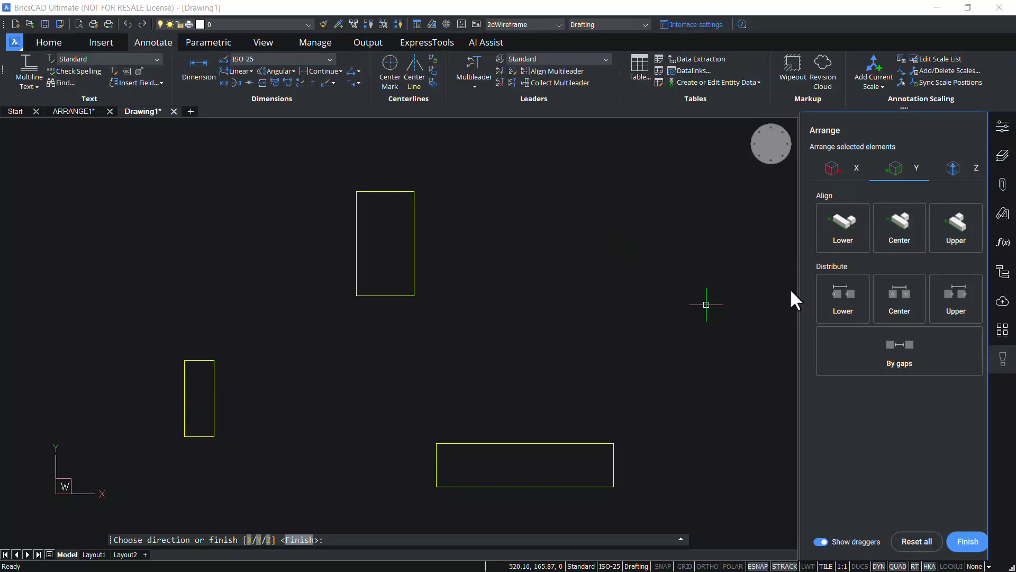
Distribute the rectangles along Y by lower edges, centres and upper edges, then reset Y
{"action": "left_click", "coordinate": [846, 311]}
{"action": "left_click", "coordinate": [897, 309]}
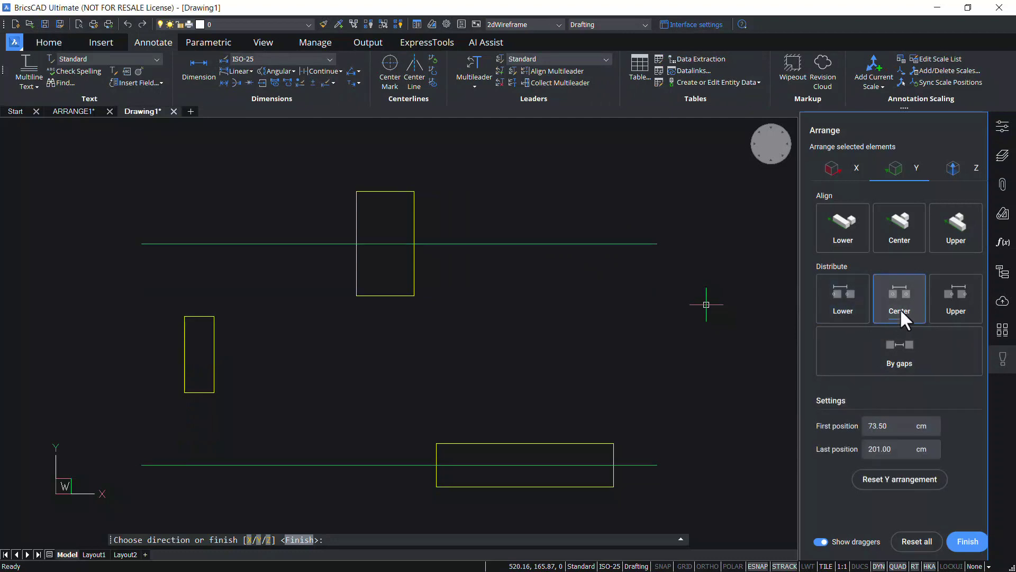
{"action": "left_click", "coordinate": [947, 303]}
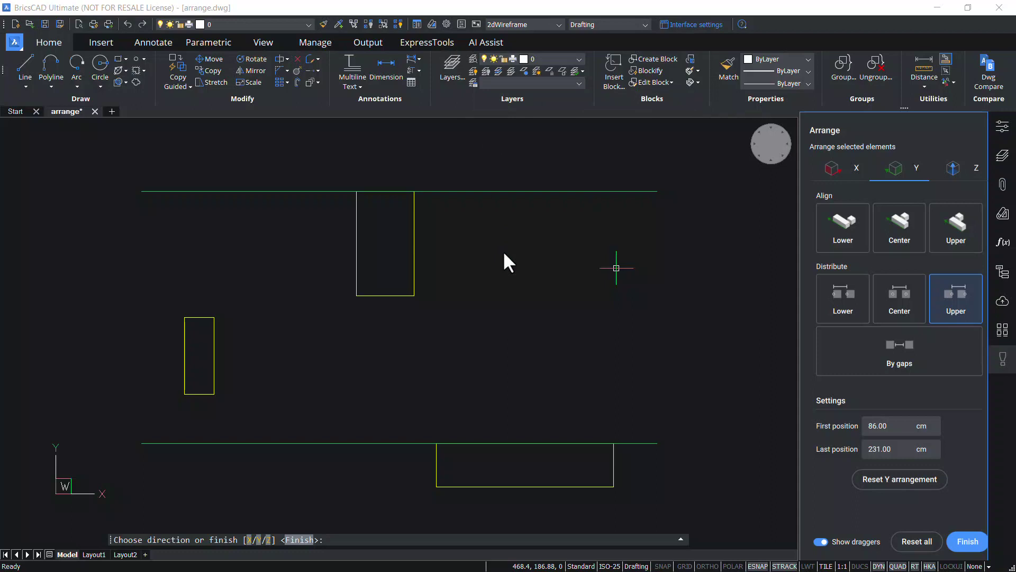
{"action": "left_click", "coordinate": [925, 479]}
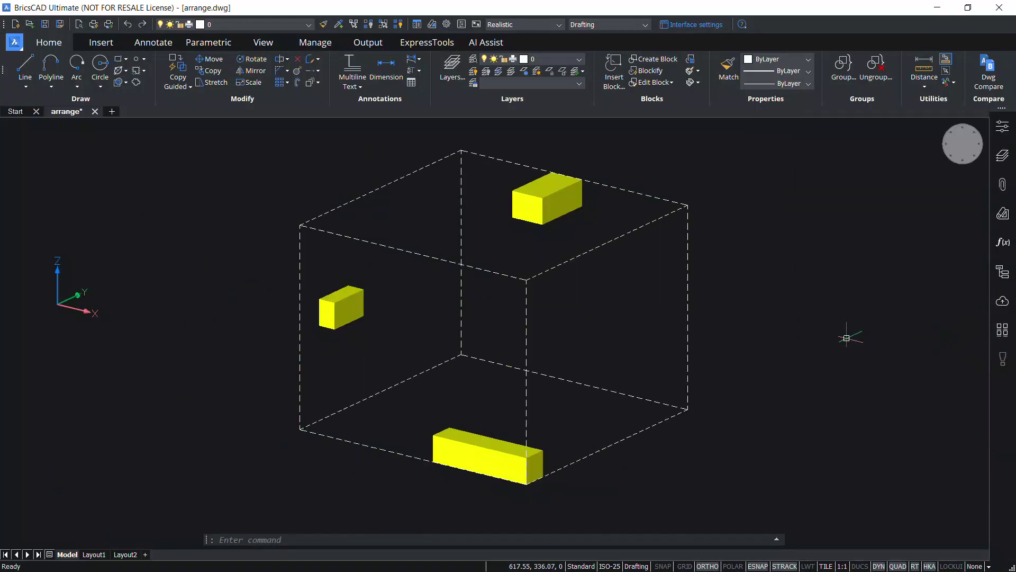
Start Arrange from the tool palette and select the three 3D boxes
{"action": "left_click", "coordinate": [1002, 330]}
{"action": "left_click", "coordinate": [874, 237]}
{"action": "left_click", "coordinate": [361, 437]}
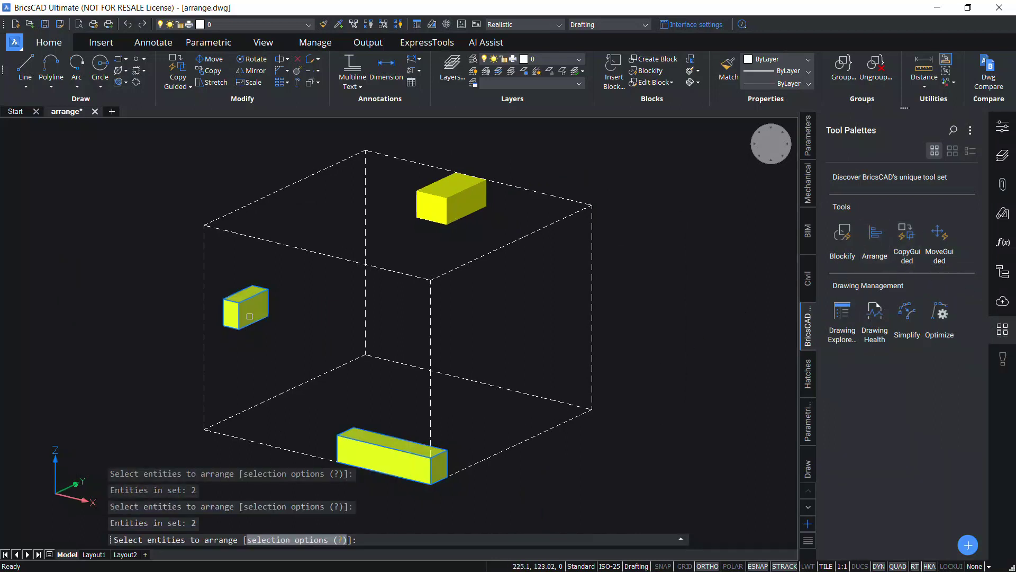
{"action": "left_click", "coordinate": [459, 204]}
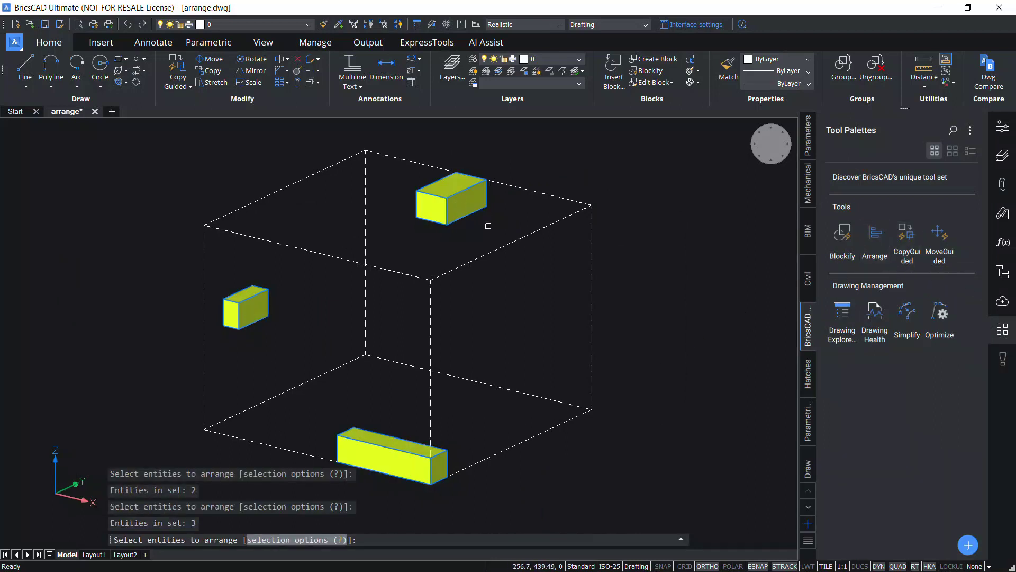
{"action": "key", "text": "Return"}
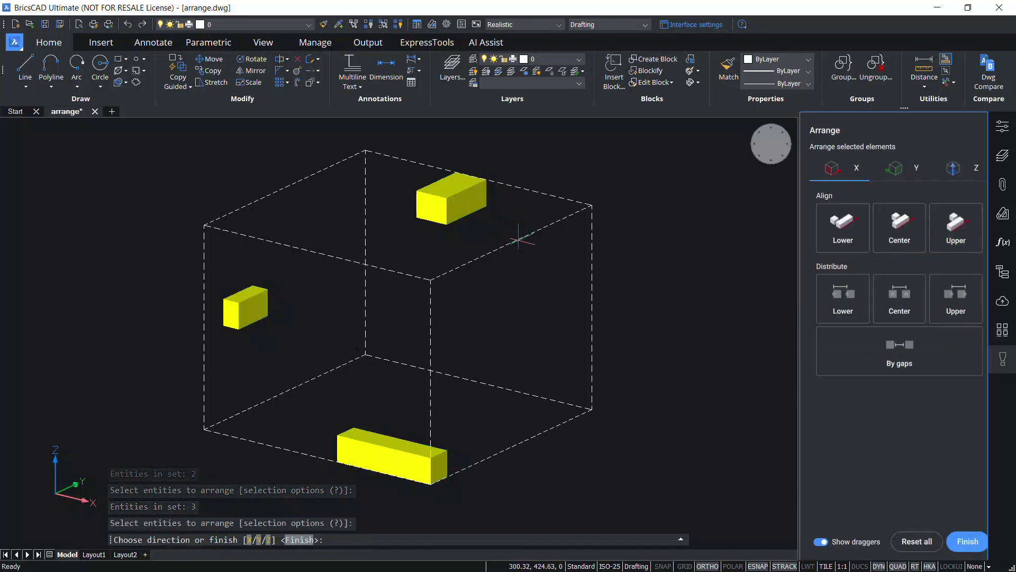
Align the boxes along Z by bottoms, centres, then tops at 102.60 cm
{"action": "left_click", "coordinate": [959, 170]}
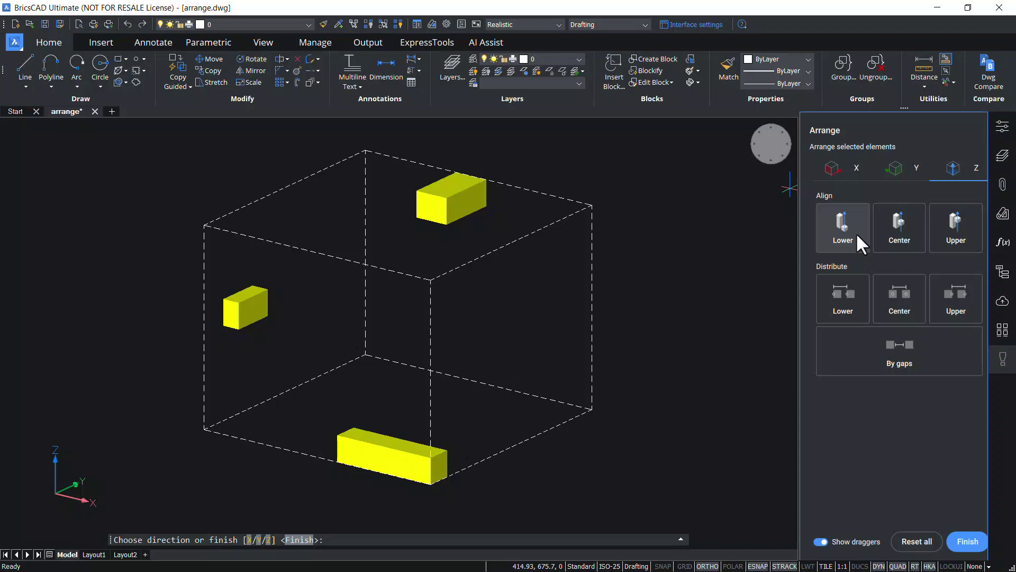
{"action": "left_click", "coordinate": [856, 233]}
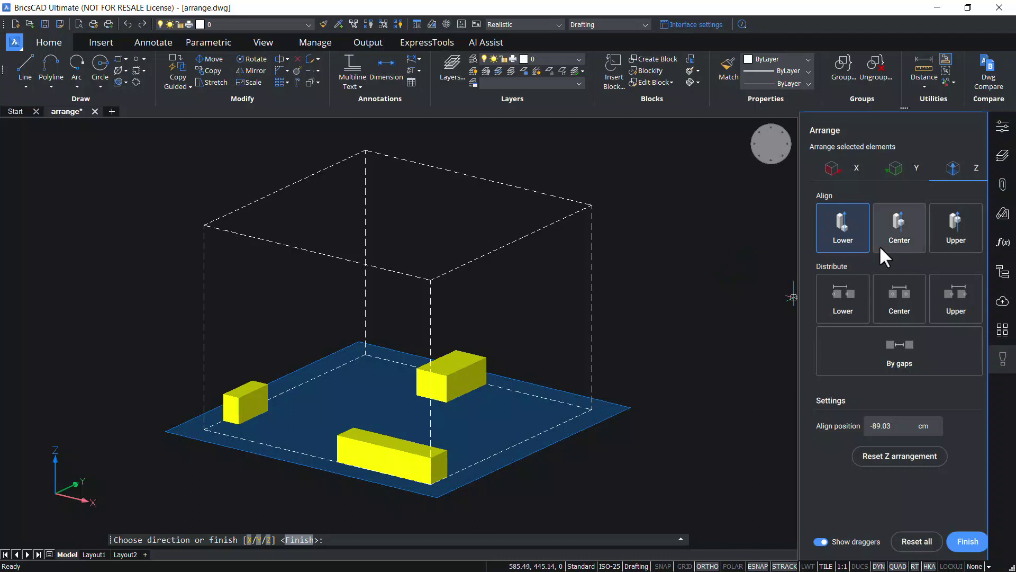
{"action": "left_click", "coordinate": [892, 236]}
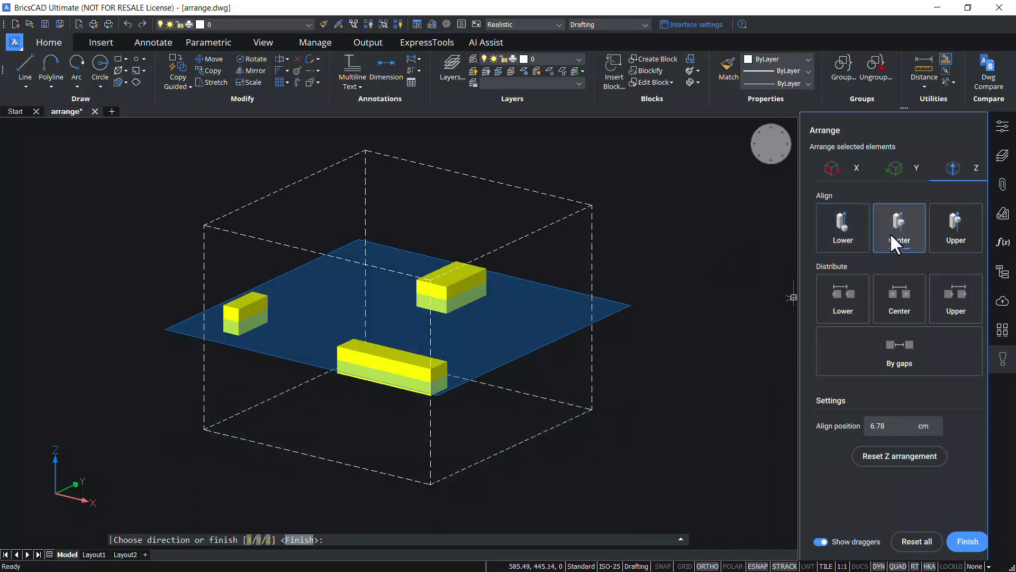
{"action": "left_click", "coordinate": [955, 229]}
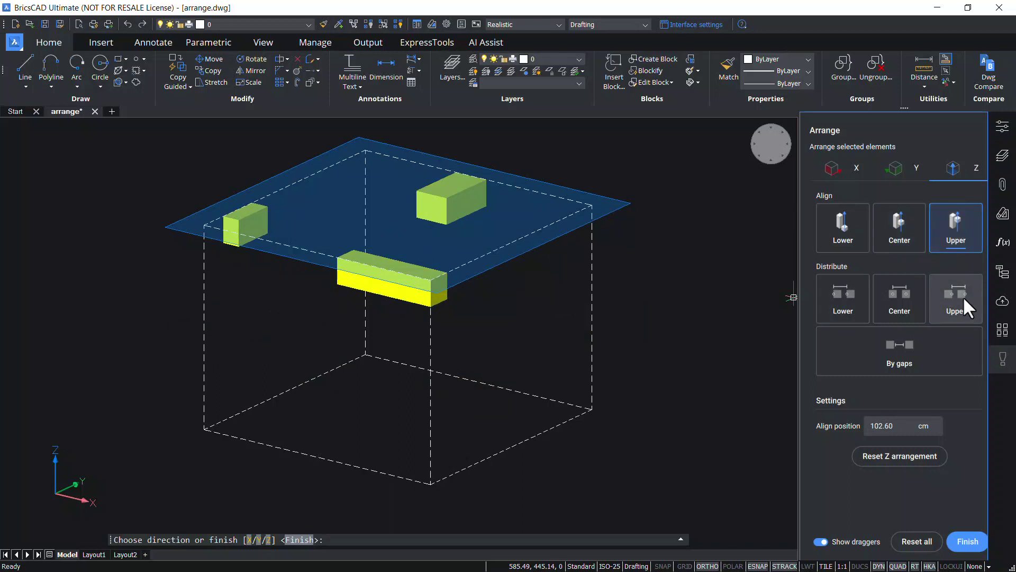
Distribute the boxes along Z by lower faces, centres, upper faces, then equal gaps
{"action": "left_click", "coordinate": [849, 290]}
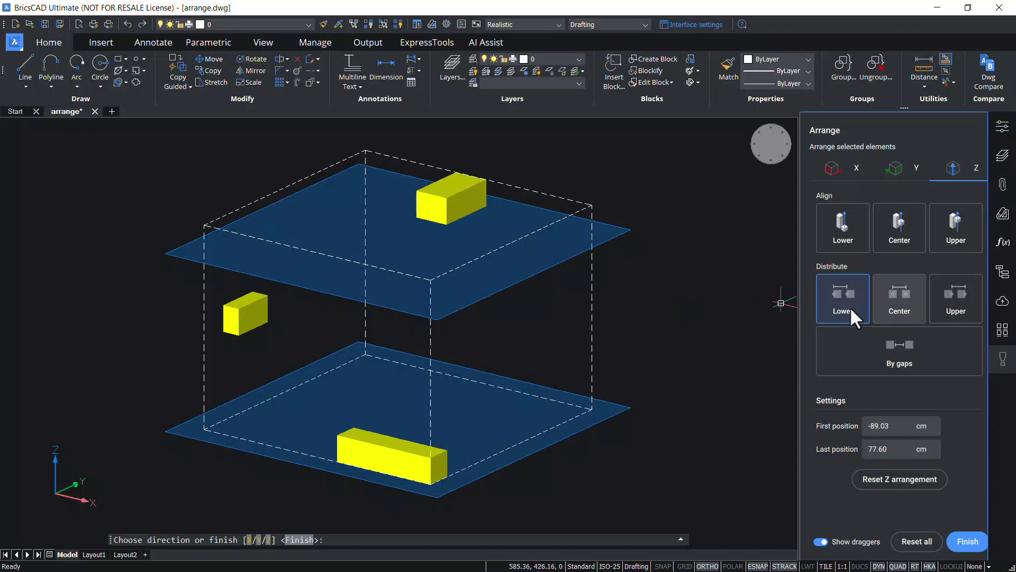
{"action": "left_click", "coordinate": [905, 306]}
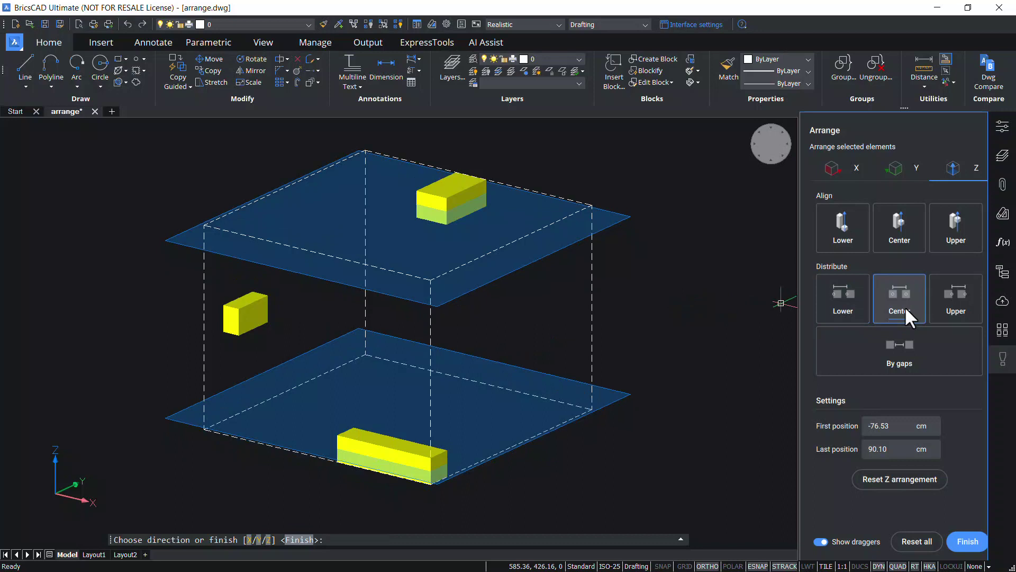
{"action": "left_click", "coordinate": [963, 306]}
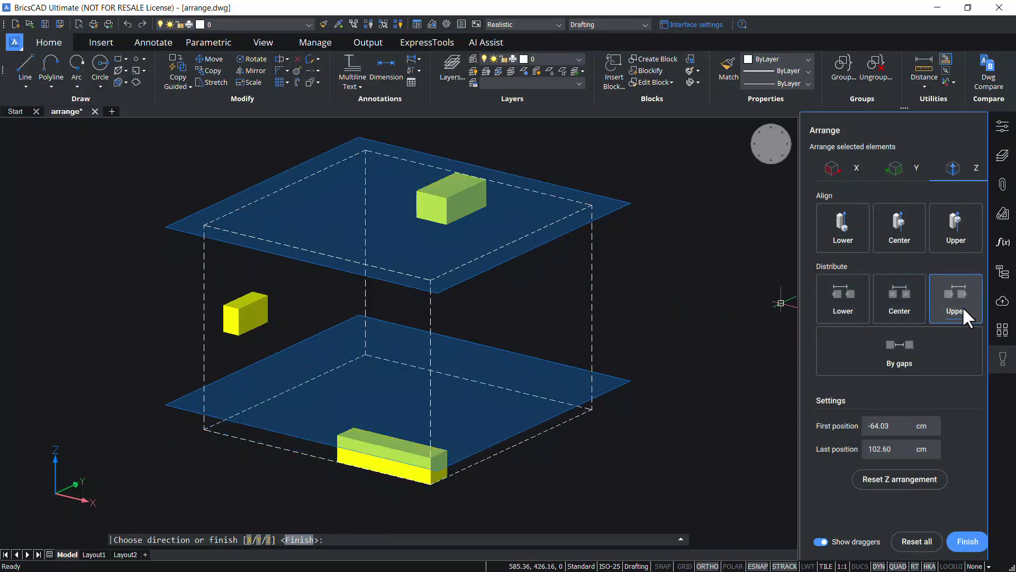
{"action": "left_click", "coordinate": [911, 356]}
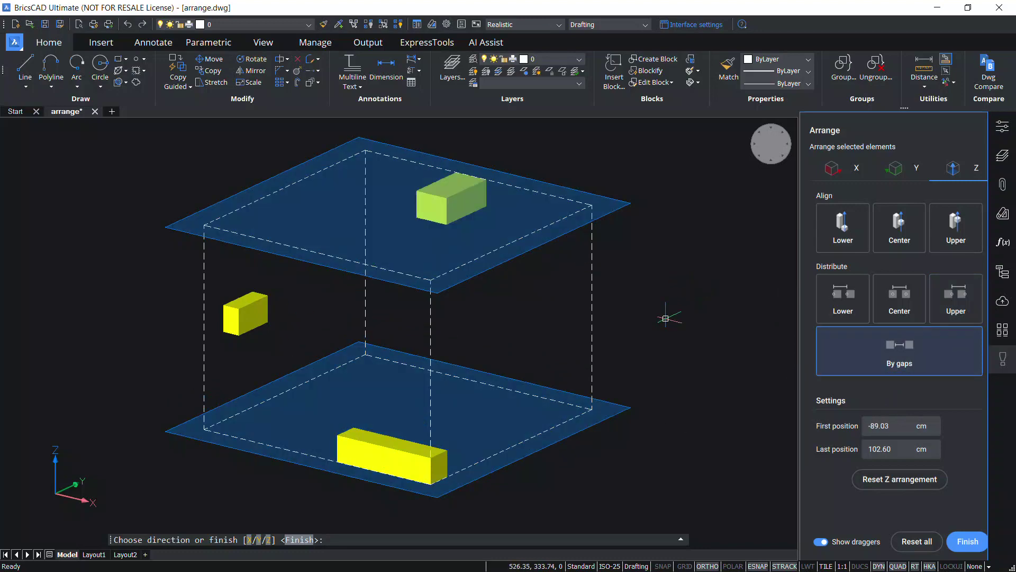
{"action": "mouse_move", "coordinate": [635, 364]}
{"action": "middle_mouse_down", "text": "shift"}
{"action": "mouse_move", "coordinate": [599, 371]}
{"action": "mouse_move", "coordinate": [562, 301]}
{"action": "mouse_move", "coordinate": [547, 307]}
{"action": "mouse_move", "coordinate": [517, 371]}
{"action": "mouse_move", "coordinate": [534, 371]}
{"action": "middle_mouse_up", "text": "shift"}
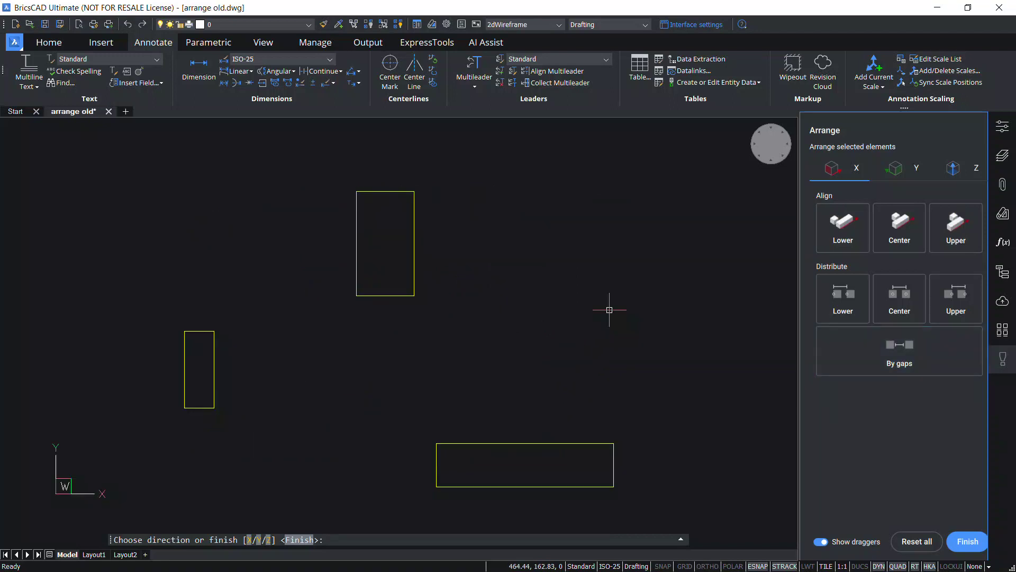
Space the rectangles by equal gaps along X, align left edges at 220.00 cm, then reset all
{"action": "left_click", "coordinate": [925, 358]}
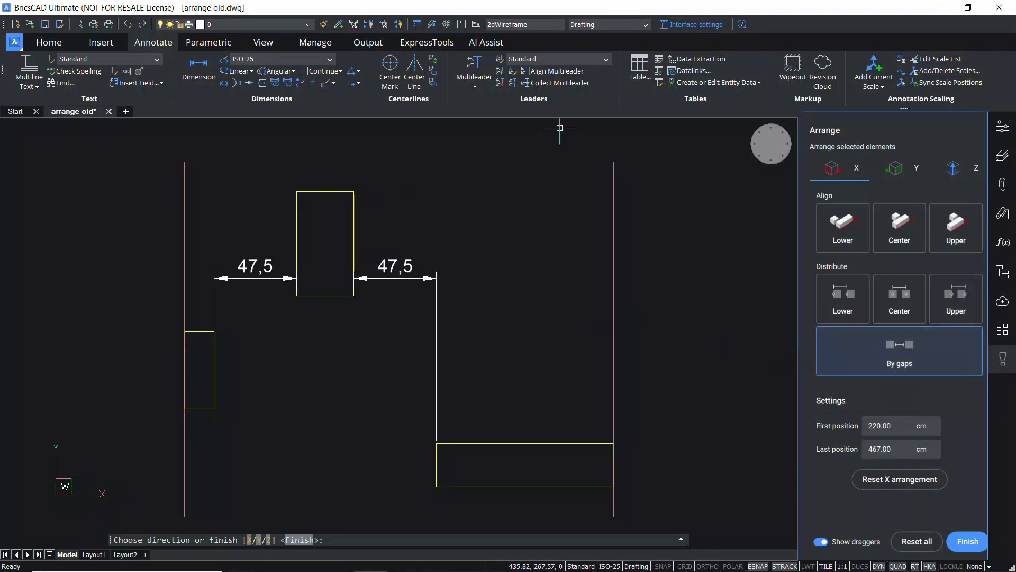
{"action": "left_click", "coordinate": [914, 168]}
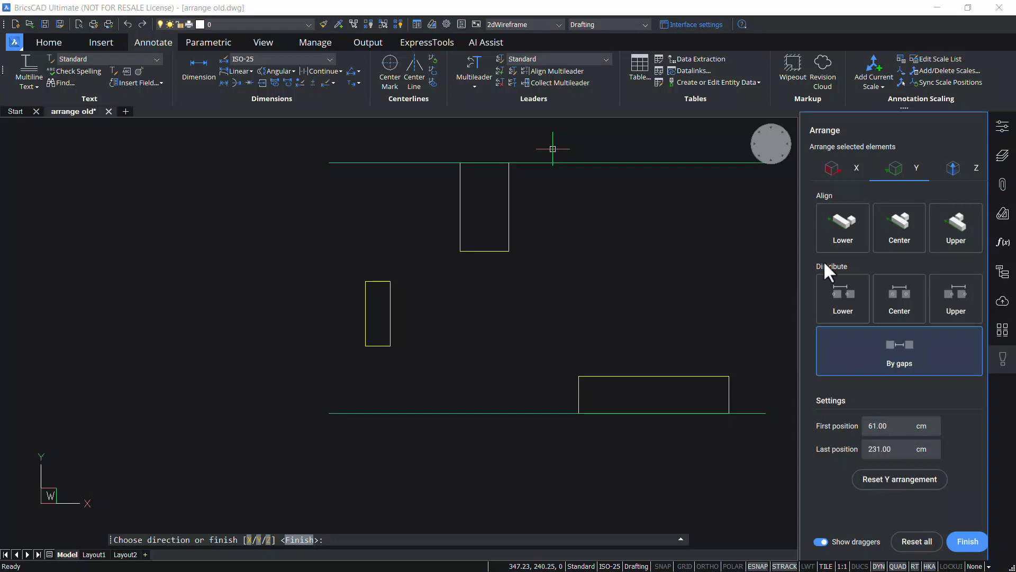
{"action": "left_click", "coordinate": [853, 170]}
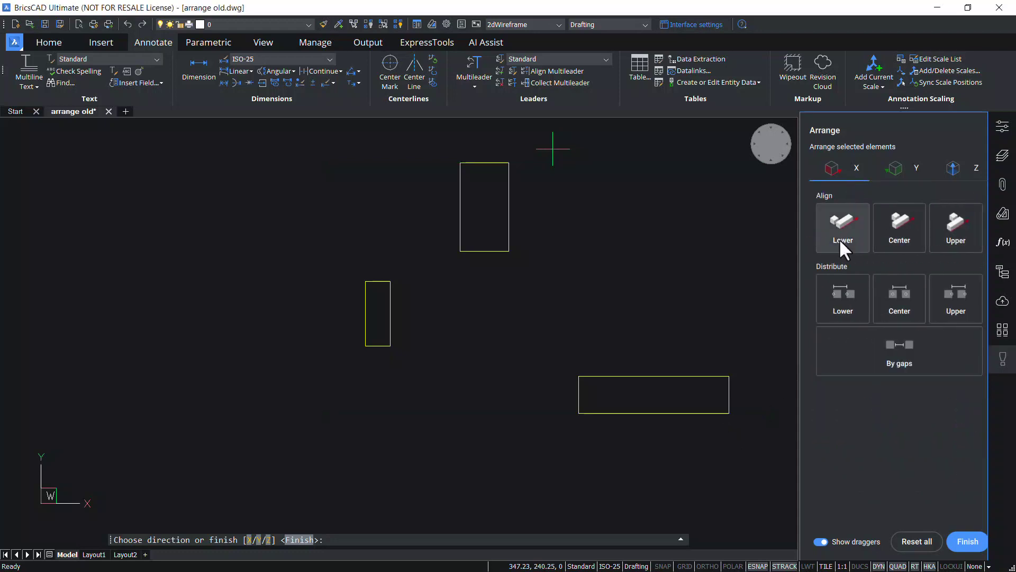
{"action": "left_click", "coordinate": [839, 239]}
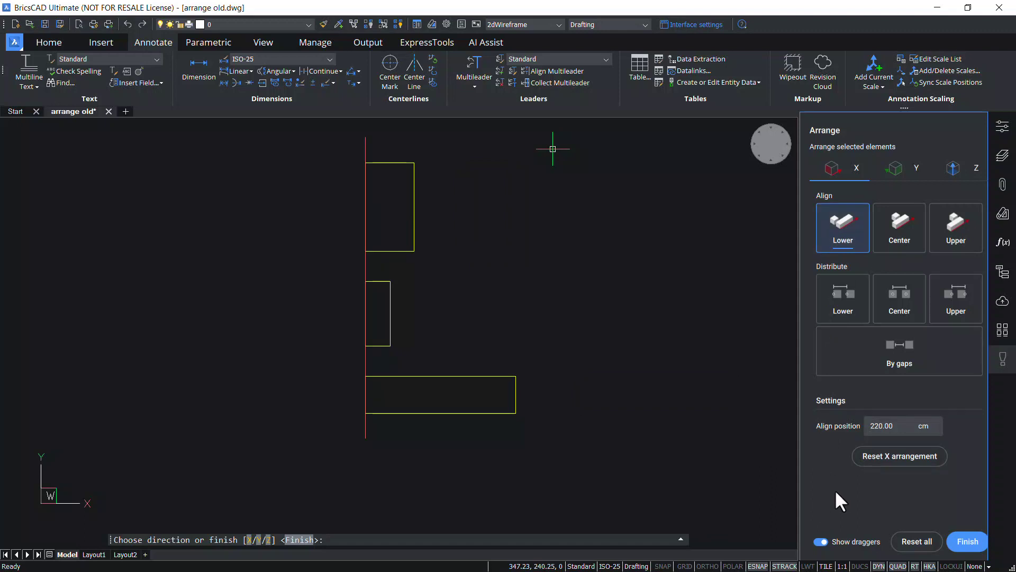
{"action": "left_click", "coordinate": [913, 545]}
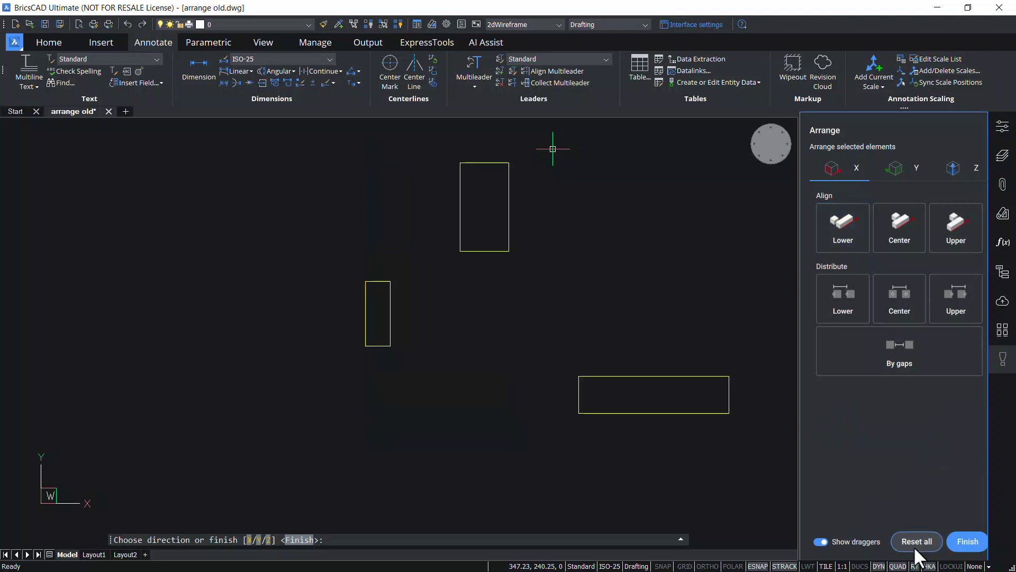